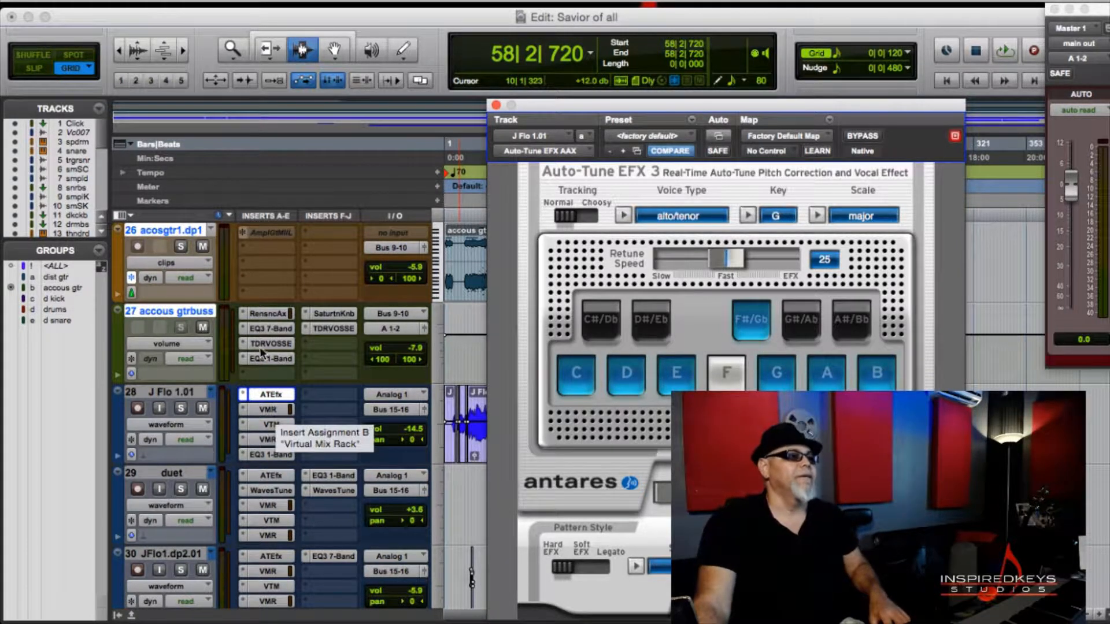
Step: Toggle the bypass of the Auto-Tune EFX insert on track 28 several times and close its plug-in window
{"action": "left_click", "coordinate": [268, 394], "text": "super"}
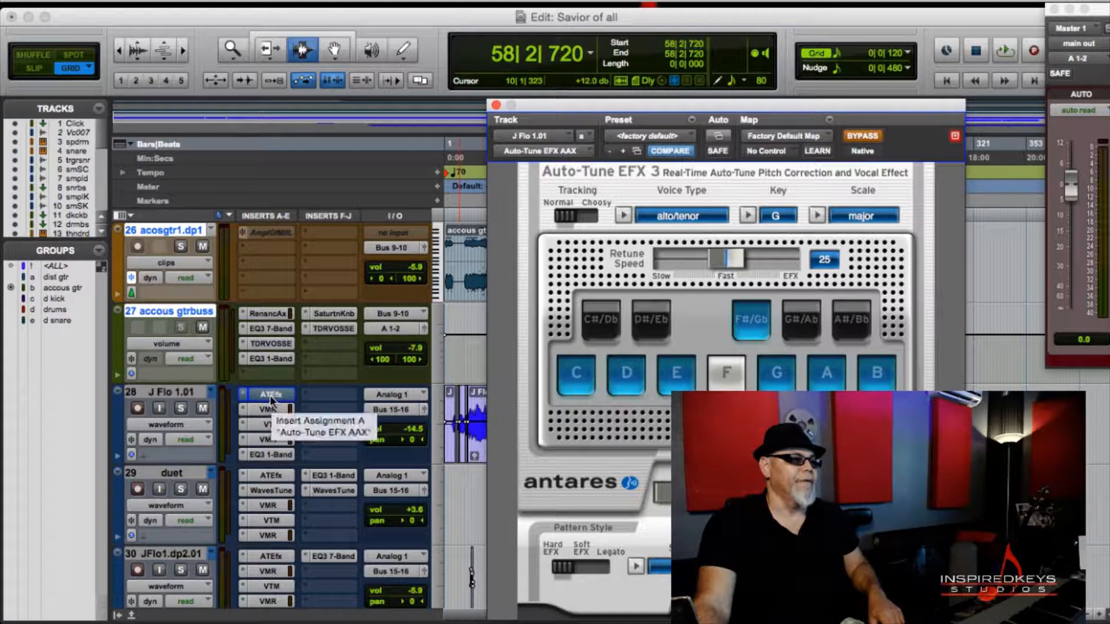
{"action": "left_click", "coordinate": [269, 395], "text": "super"}
{"action": "left_click", "coordinate": [270, 396], "text": "super"}
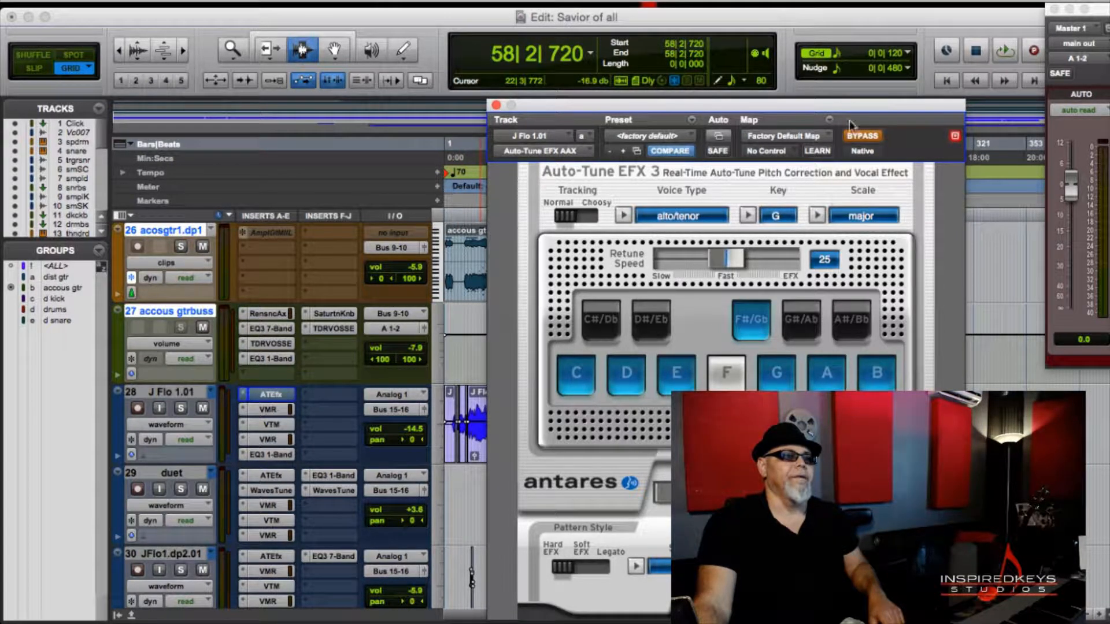
{"action": "left_click", "coordinate": [271, 395], "text": "super"}
{"action": "left_click", "coordinate": [272, 395], "text": "super"}
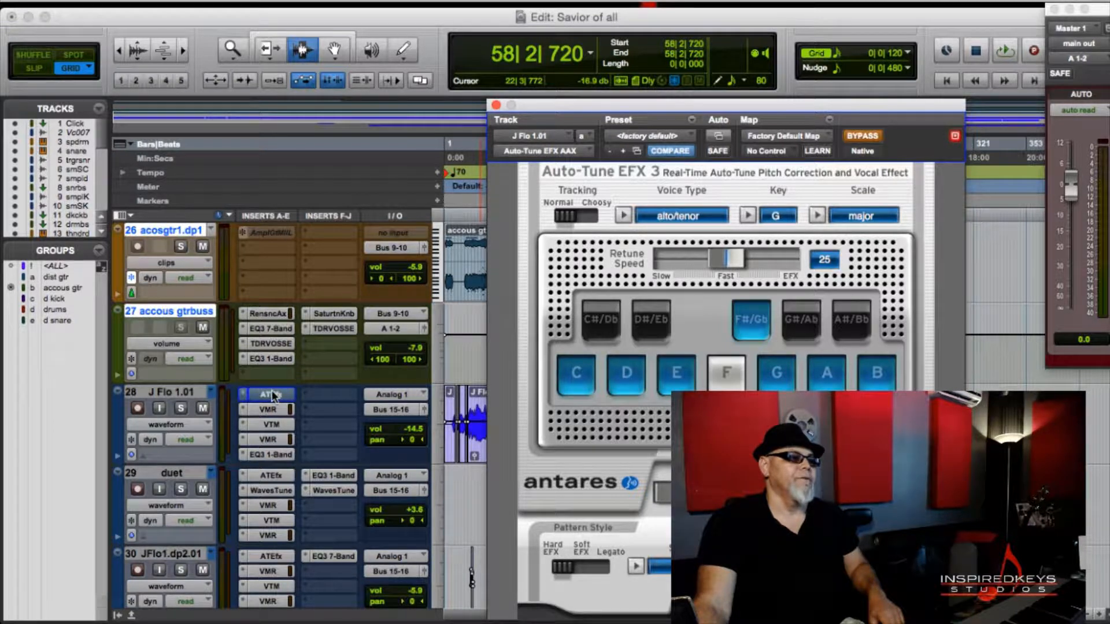
{"action": "left_click", "coordinate": [272, 396], "text": "super"}
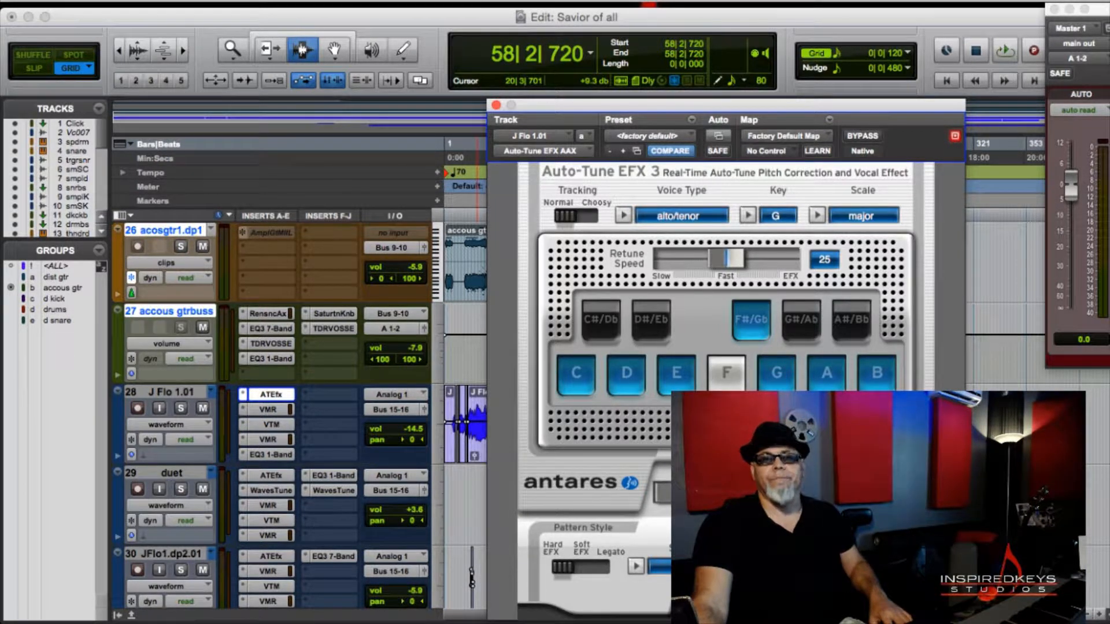
{"action": "left_click", "coordinate": [268, 396]}
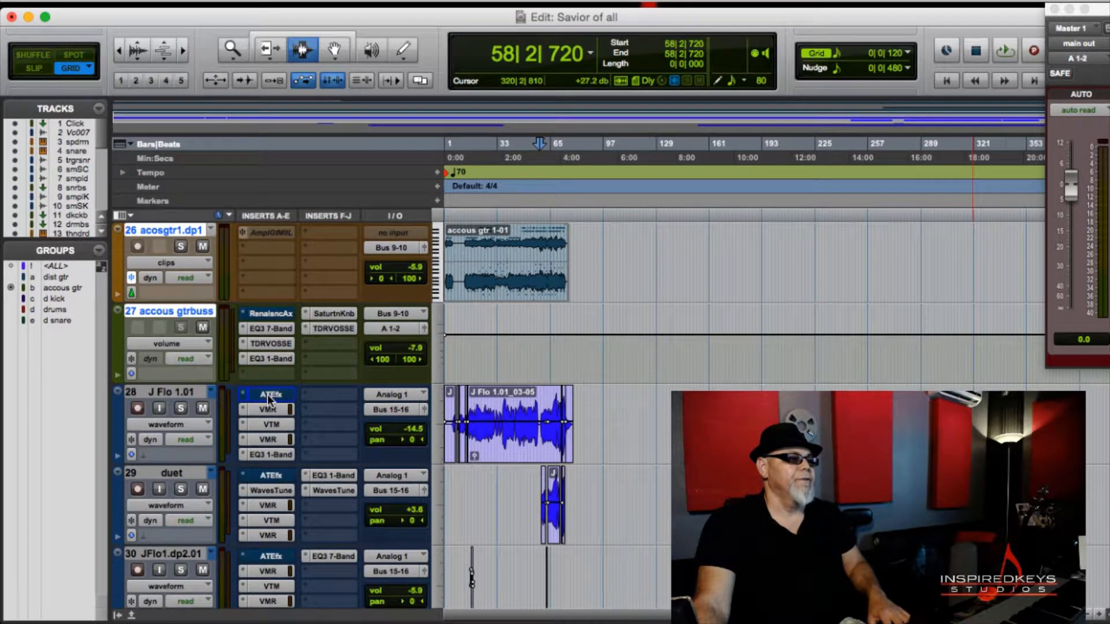
Step: Bypass and re-enable the inserts in slots A, B and C across all tracks, one slot at a time
{"action": "left_click", "coordinate": [267, 395], "text": "alt+super"}
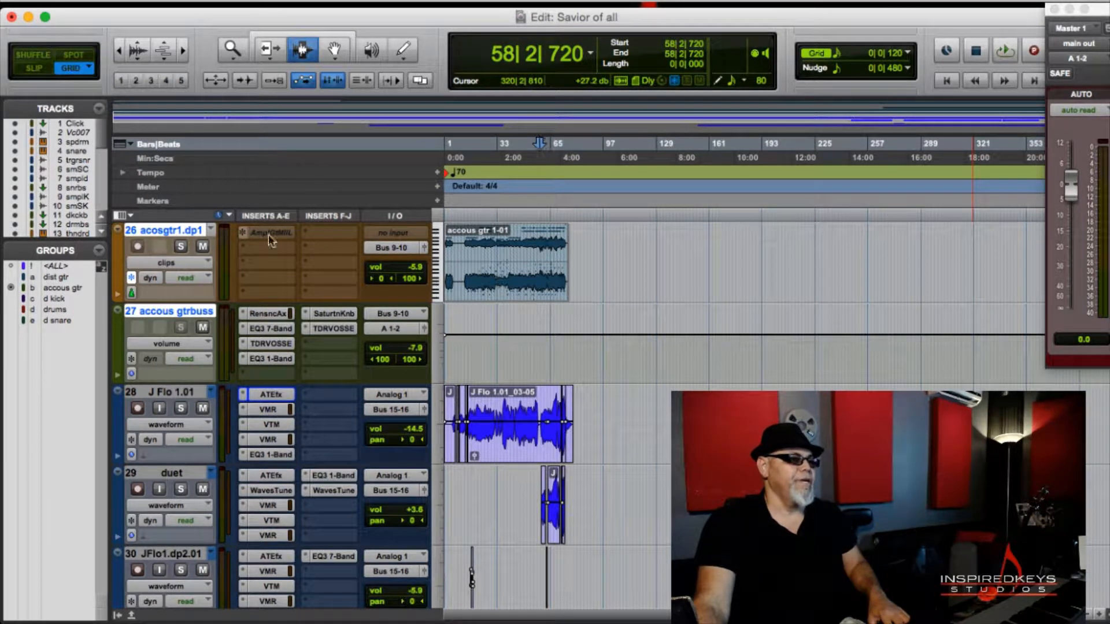
{"action": "left_click", "coordinate": [263, 394], "text": "alt+super"}
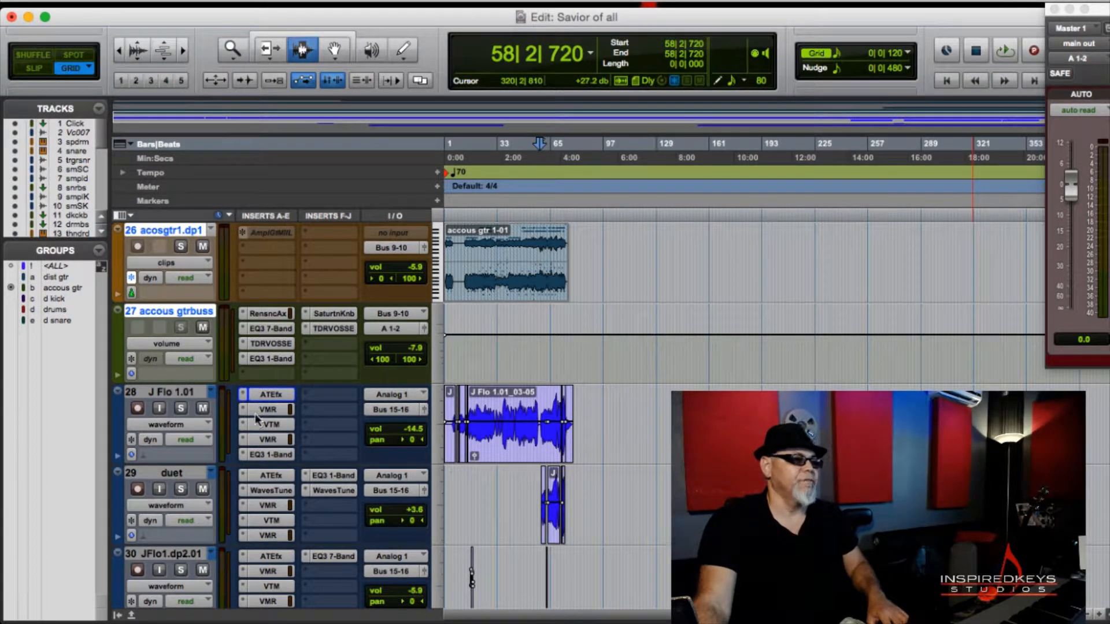
{"action": "left_click", "coordinate": [271, 410], "text": "alt+super"}
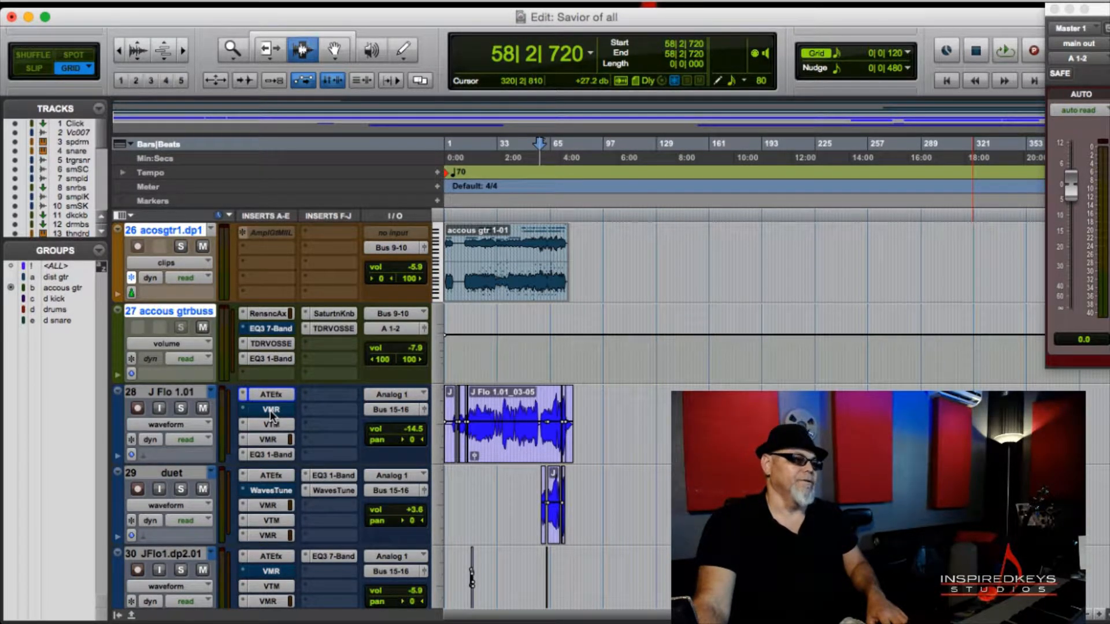
{"action": "left_click", "coordinate": [270, 410], "text": "alt+super"}
{"action": "left_click", "coordinate": [267, 425], "text": "alt+super"}
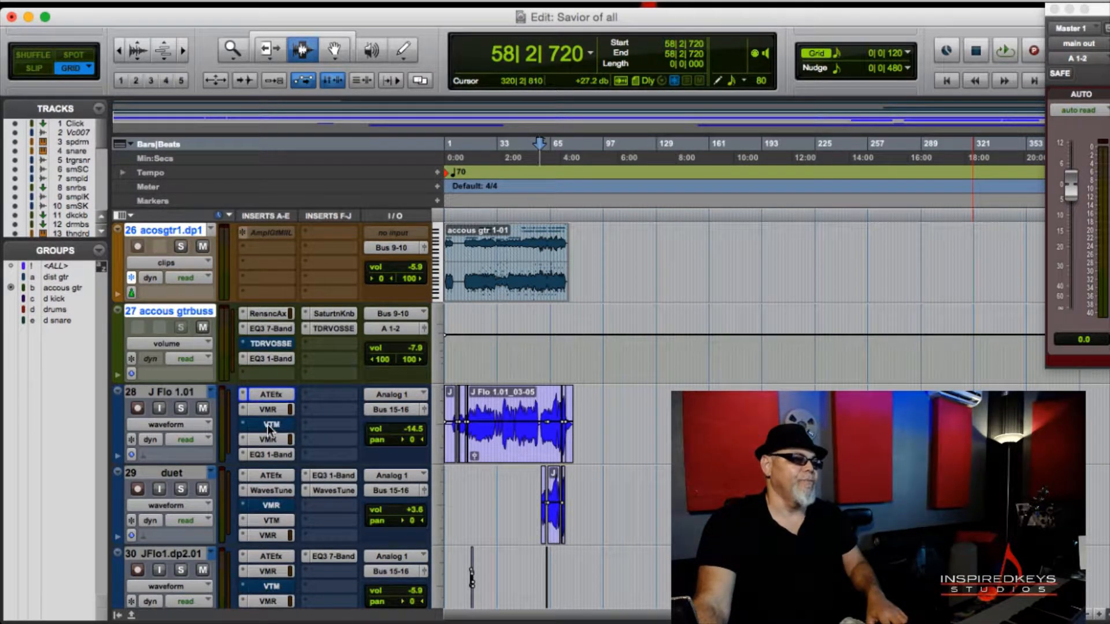
{"action": "left_click", "coordinate": [267, 424], "text": "alt+super"}
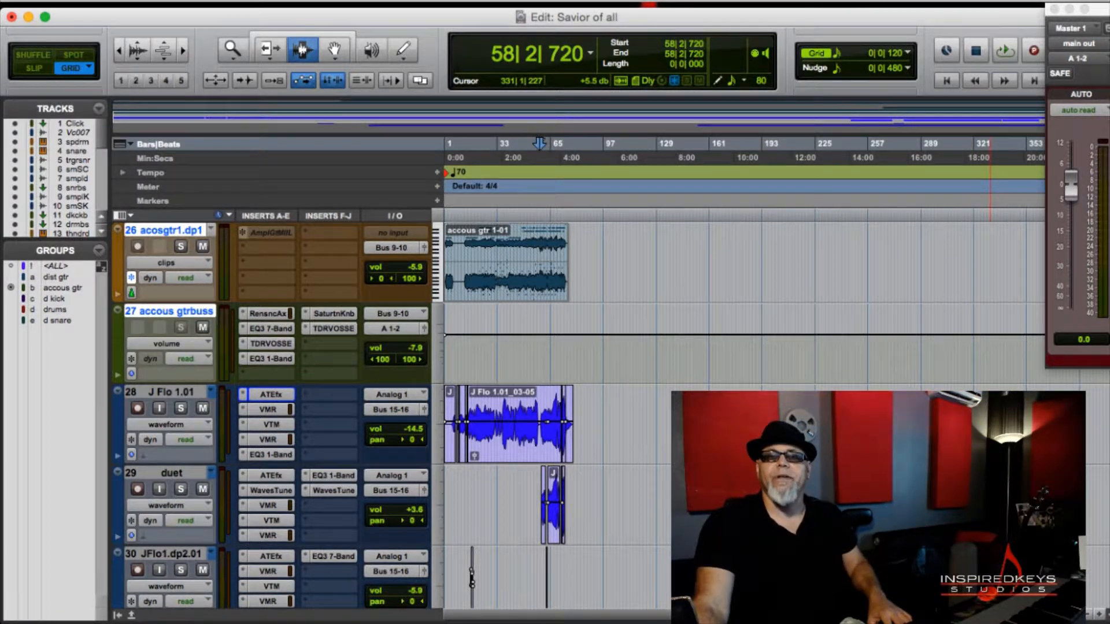
Step: Bypass and re-enable the inserts on all tracks from slot A onward, and likewise from slots B, C and D onward
{"action": "left_click", "coordinate": [267, 394], "text": "alt+super"}
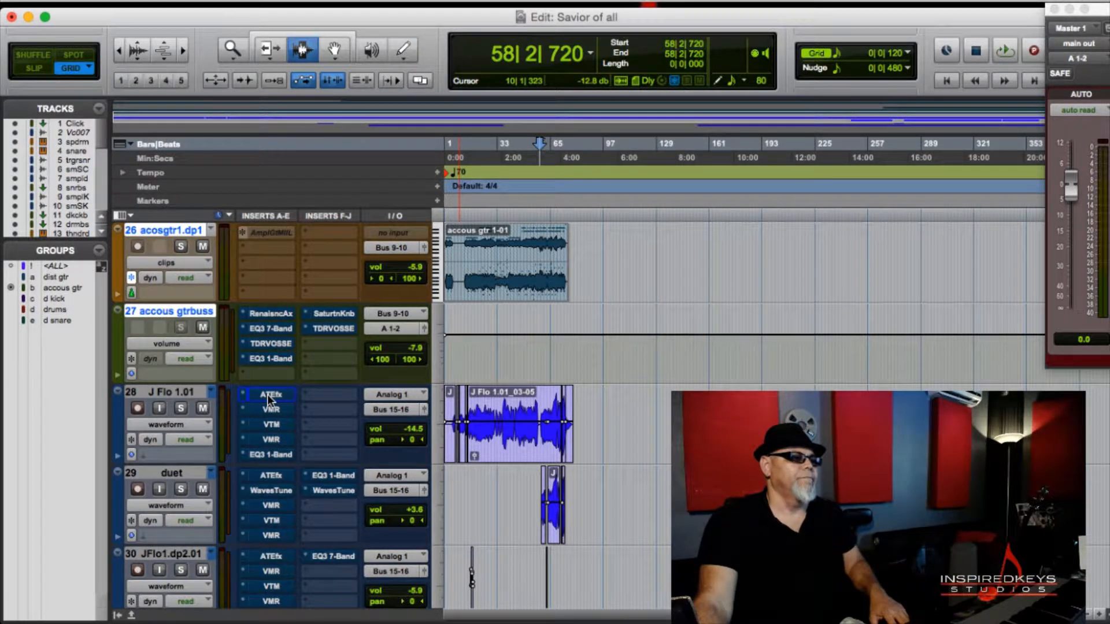
{"action": "left_click", "coordinate": [267, 395], "text": "alt+super"}
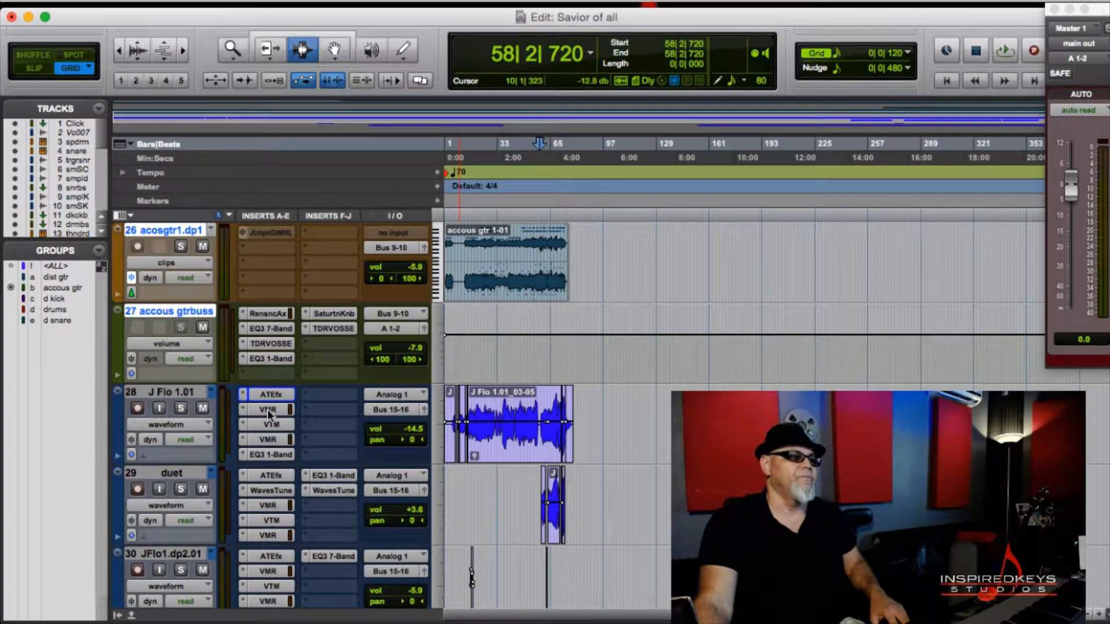
{"action": "left_click", "coordinate": [267, 409], "text": "alt+super"}
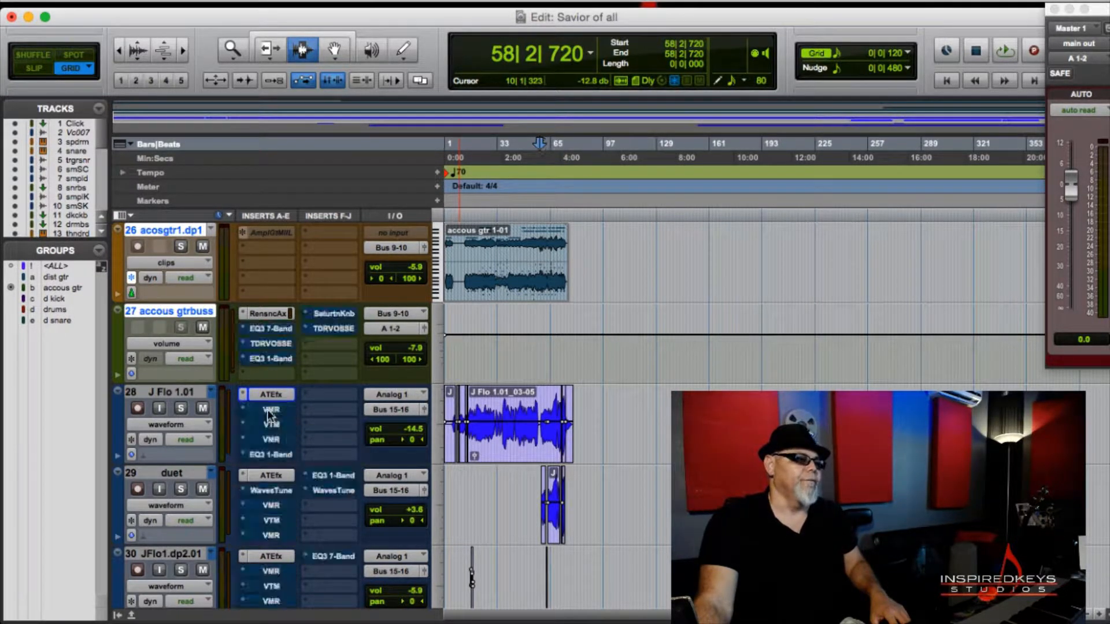
{"action": "left_click", "coordinate": [267, 410], "text": "ctrl+alt+super"}
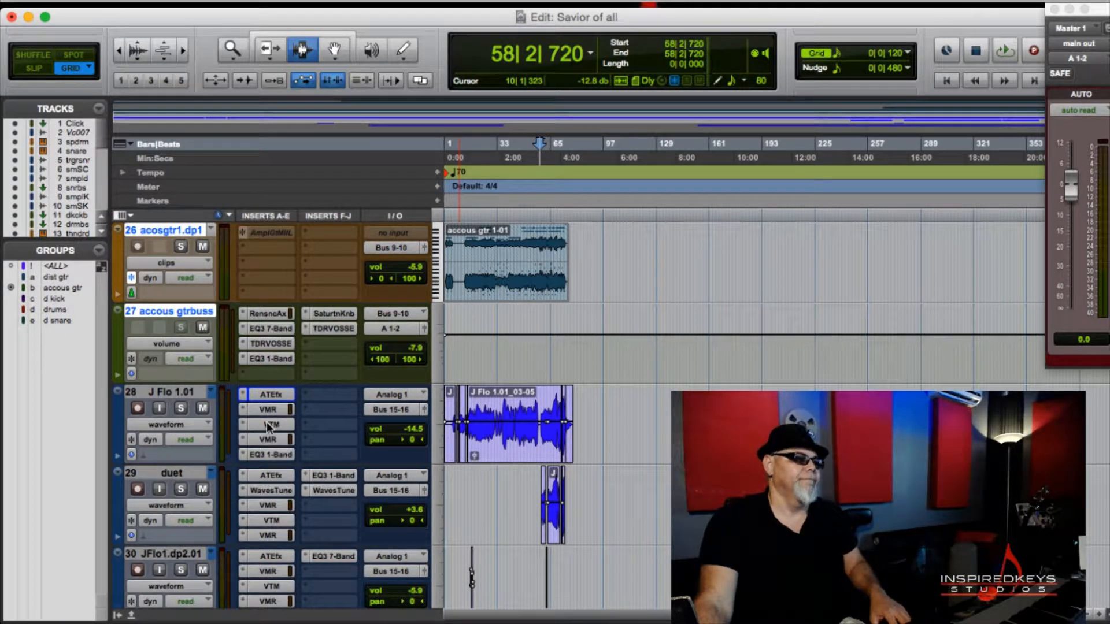
{"action": "left_click", "coordinate": [266, 423], "text": "ctrl+alt+super"}
{"action": "left_click", "coordinate": [266, 424], "text": "ctrl+alt+super"}
{"action": "left_click", "coordinate": [267, 439], "text": "ctrl+alt+super"}
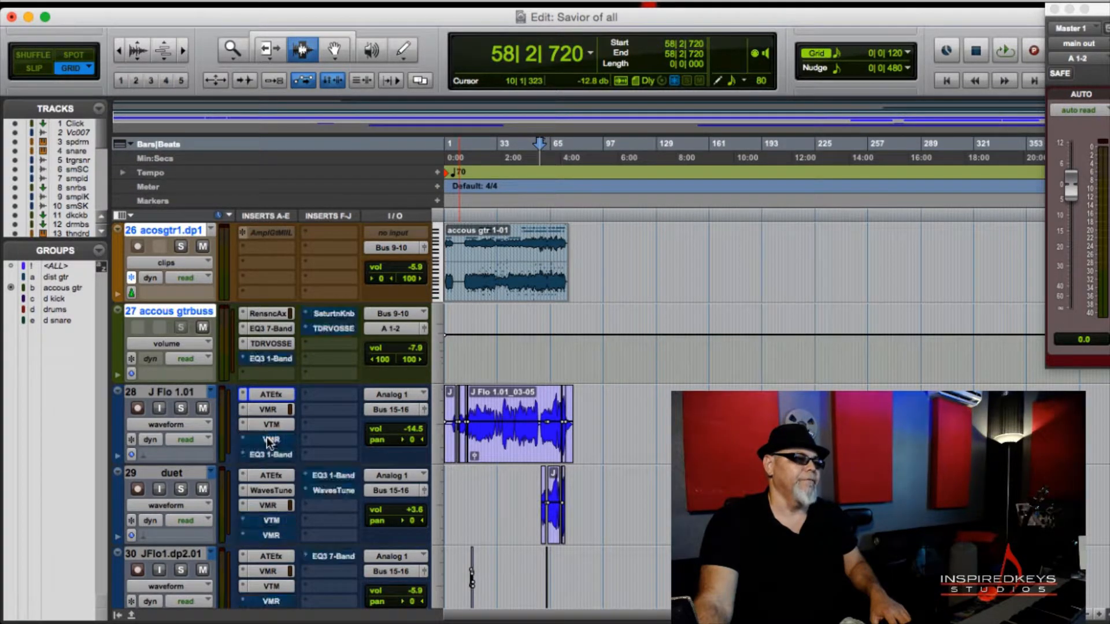
{"action": "left_click", "coordinate": [266, 438], "text": "ctrl+alt+super"}
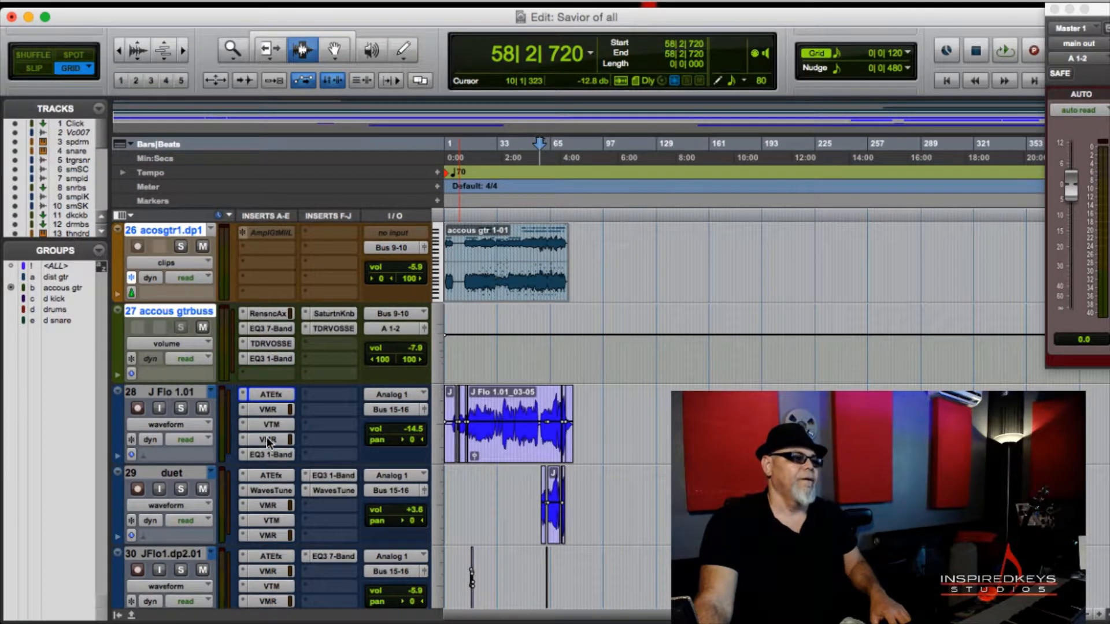
Step: Bypass and re-enable the inserts on track 28 only
{"action": "left_click", "coordinate": [268, 396], "text": "alt+super"}
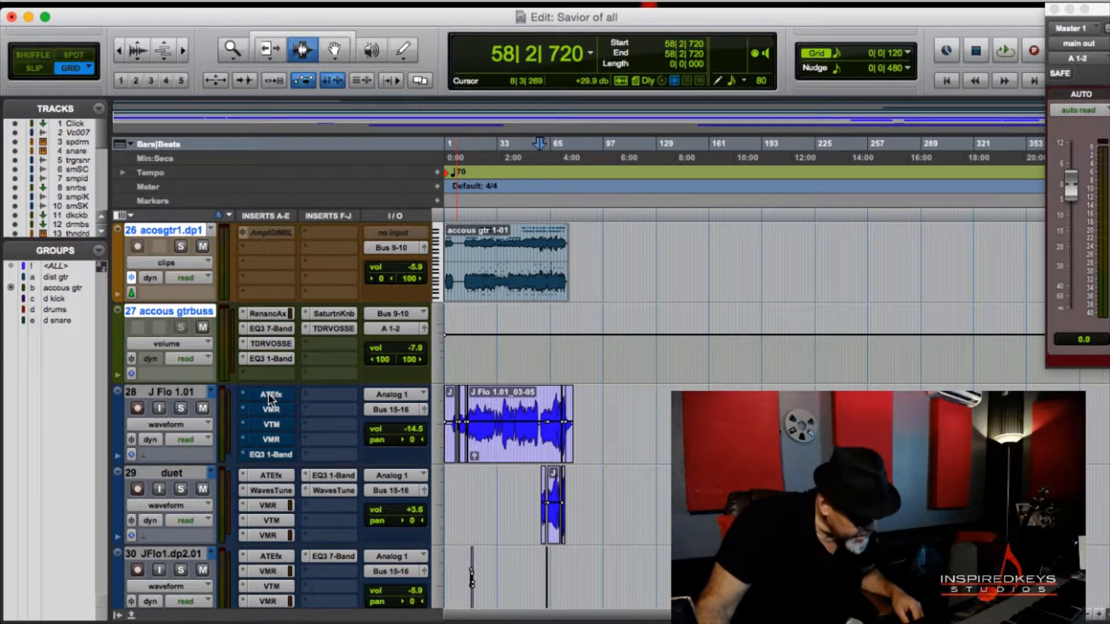
{"action": "left_click", "coordinate": [268, 393], "text": "alt+super"}
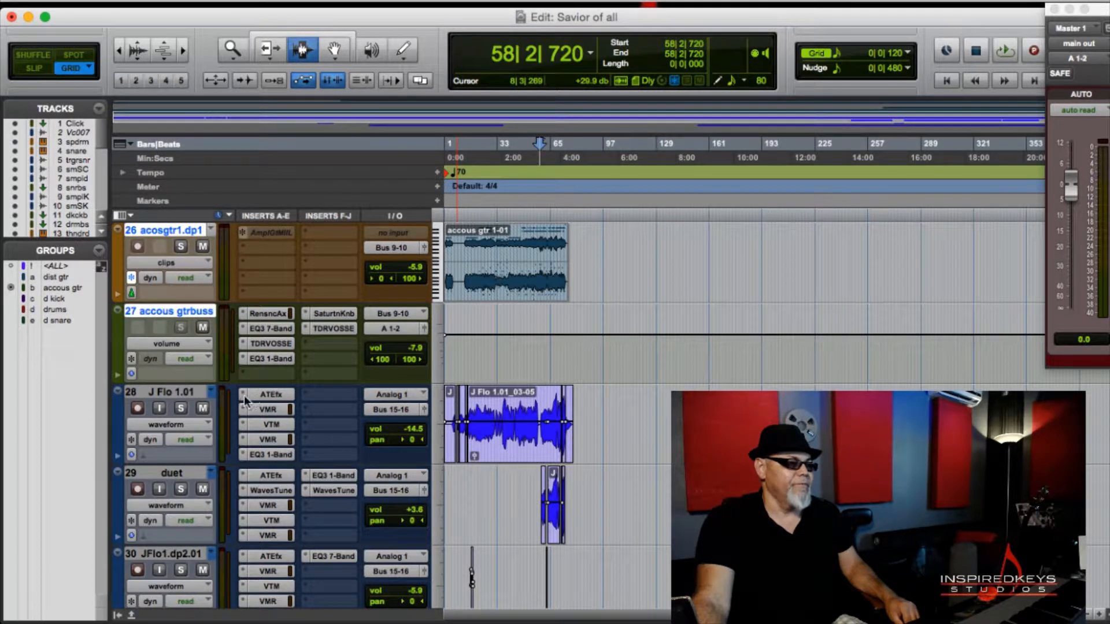
{"action": "left_click", "coordinate": [271, 428], "text": "shift+super"}
{"action": "left_click", "coordinate": [271, 431], "text": "shift+super"}
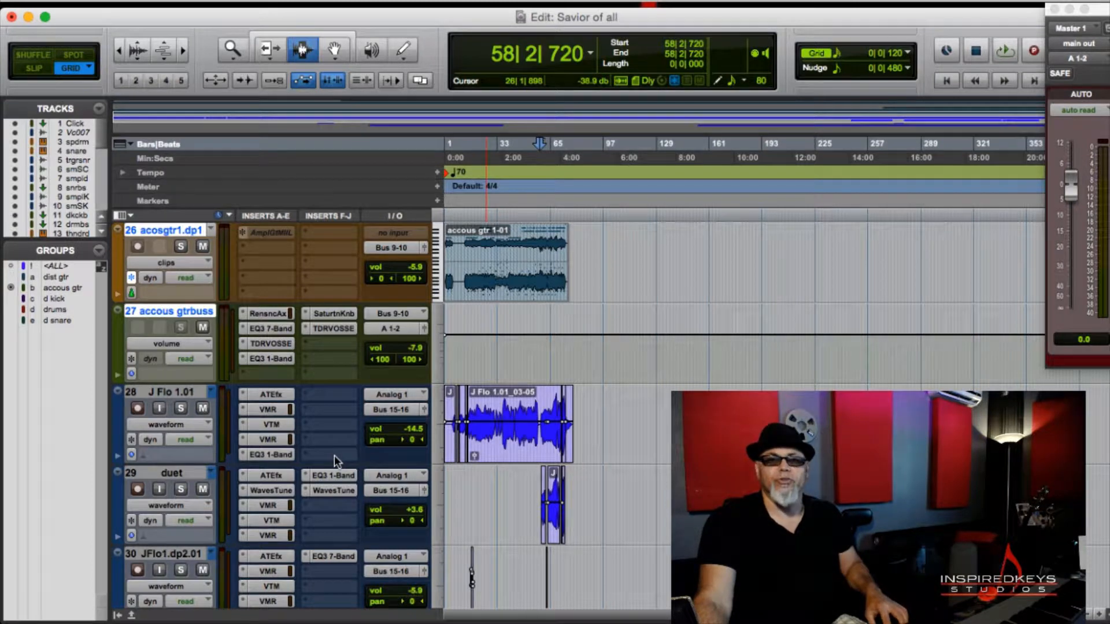
Step: Make the slot A inserts on all tracks inactive and reactivate them
{"action": "left_click", "coordinate": [267, 395], "text": "ctrl+super"}
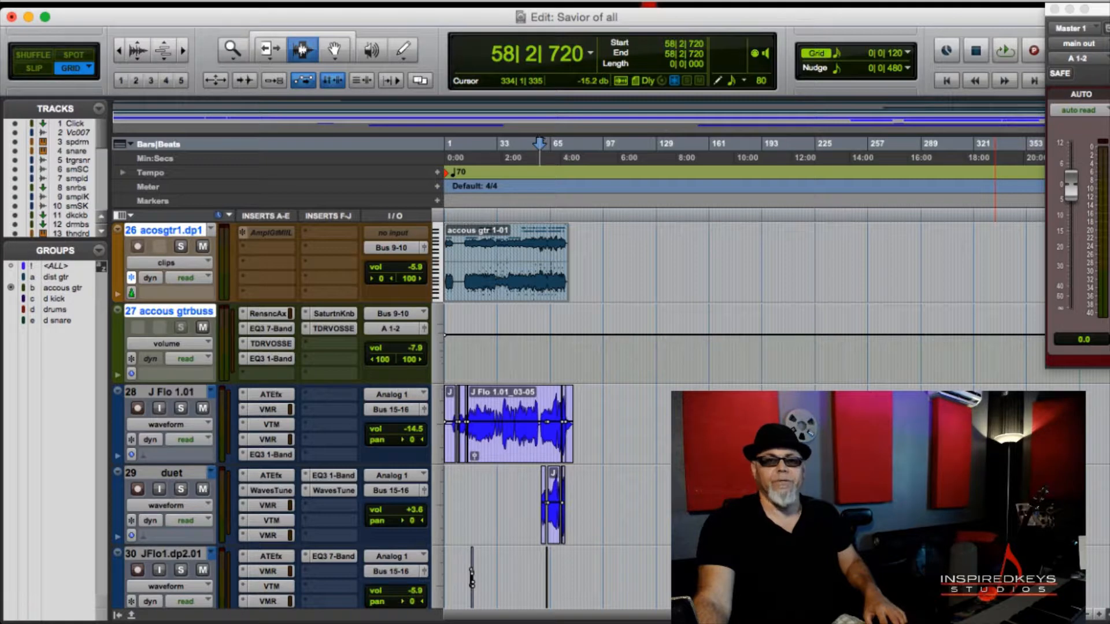
{"action": "left_click", "coordinate": [256, 398], "text": "ctrl+alt+super"}
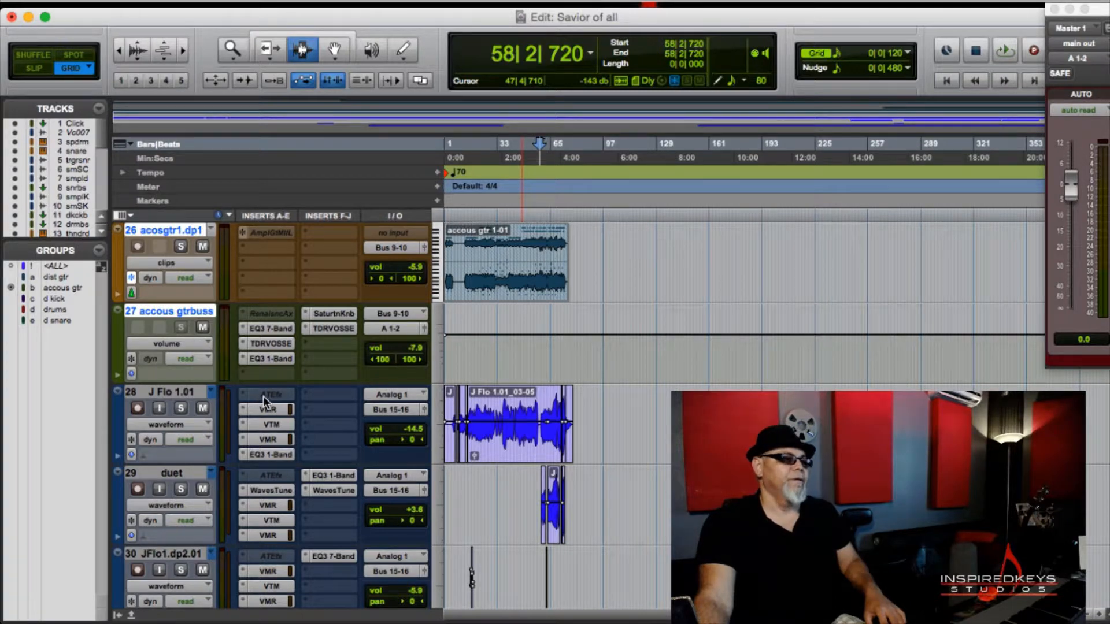
{"action": "left_click", "coordinate": [262, 396], "text": "ctrl+alt+super"}
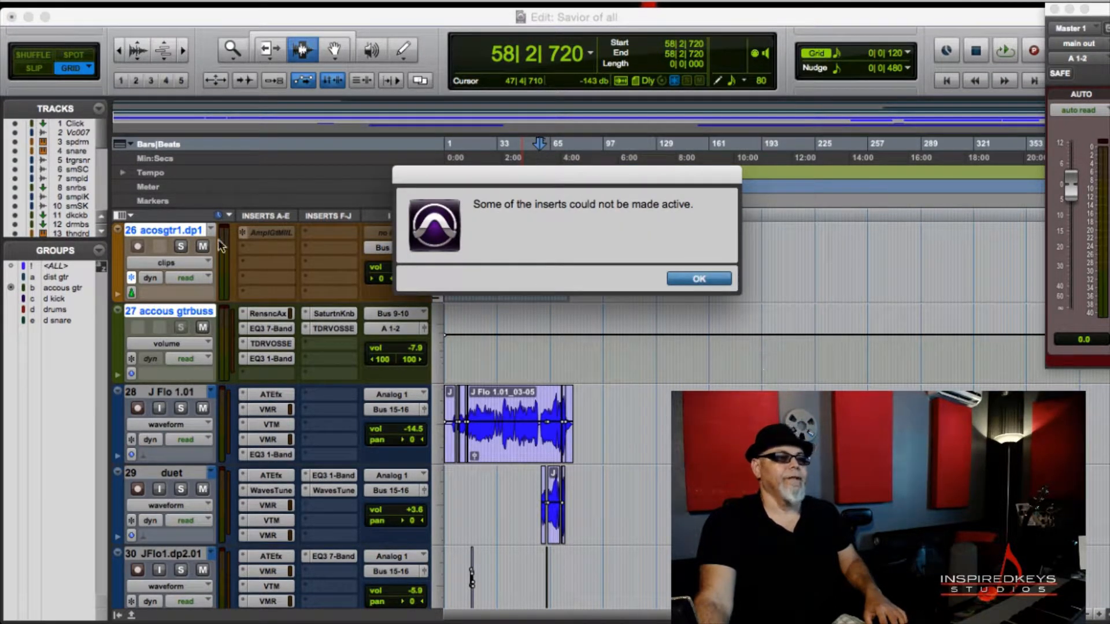
{"action": "left_click", "coordinate": [685, 278]}
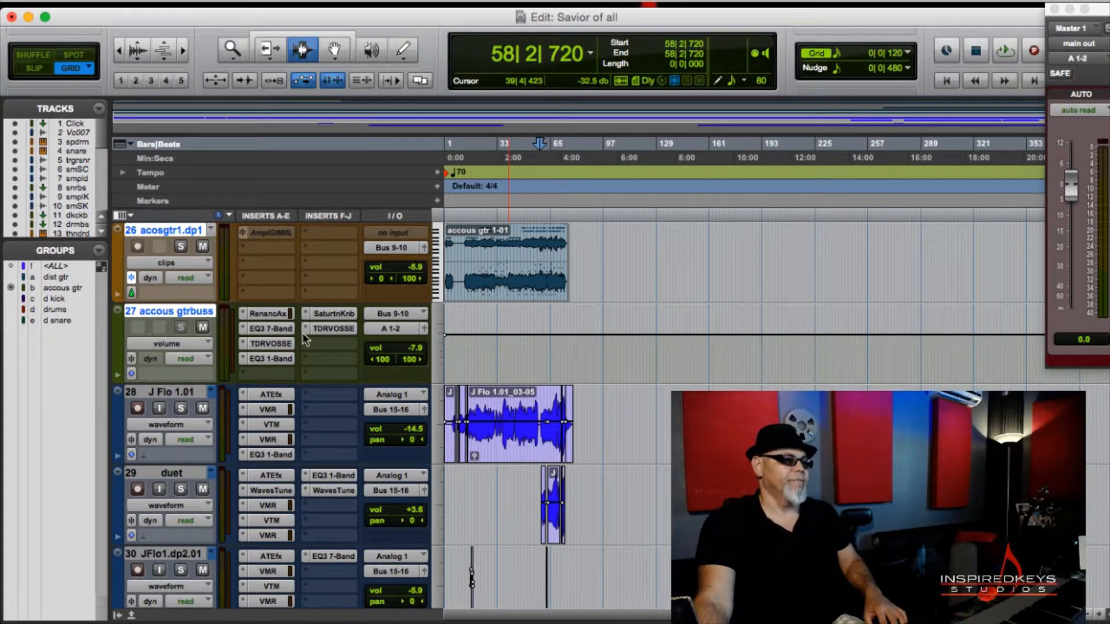
Step: Make the slot B inserts on all tracks inactive and reactivate them
{"action": "scroll", "coordinate": [303, 335], "scroll_direction": "up", "scroll_amount": 4}
{"action": "scroll", "coordinate": [300, 381], "scroll_direction": "down", "scroll_amount": 5}
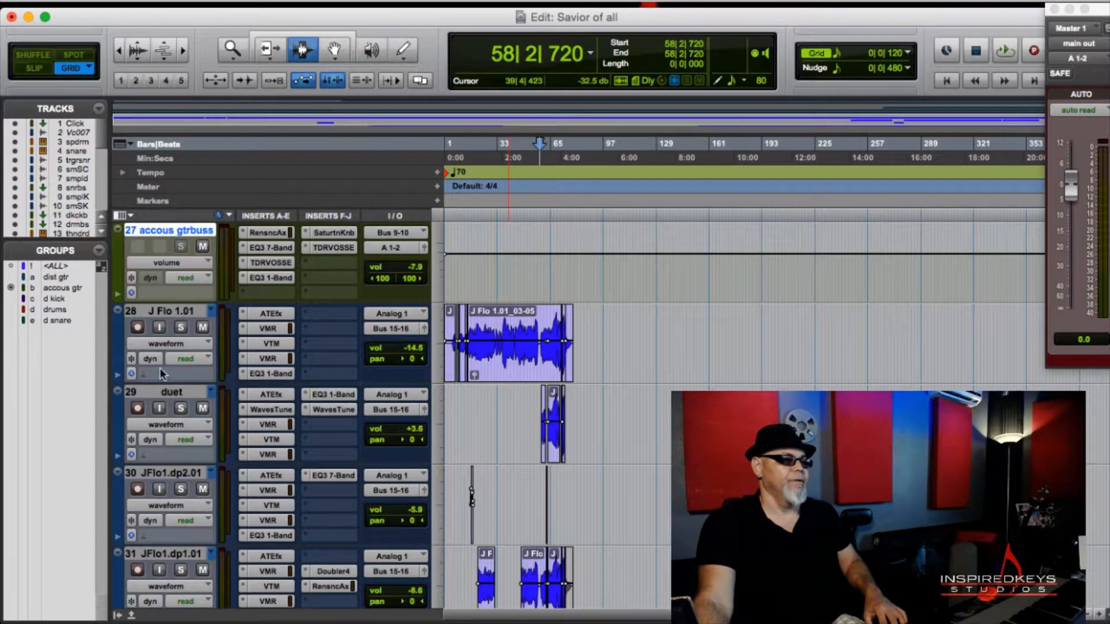
{"action": "left_click", "coordinate": [264, 328], "text": "ctrl+alt+super"}
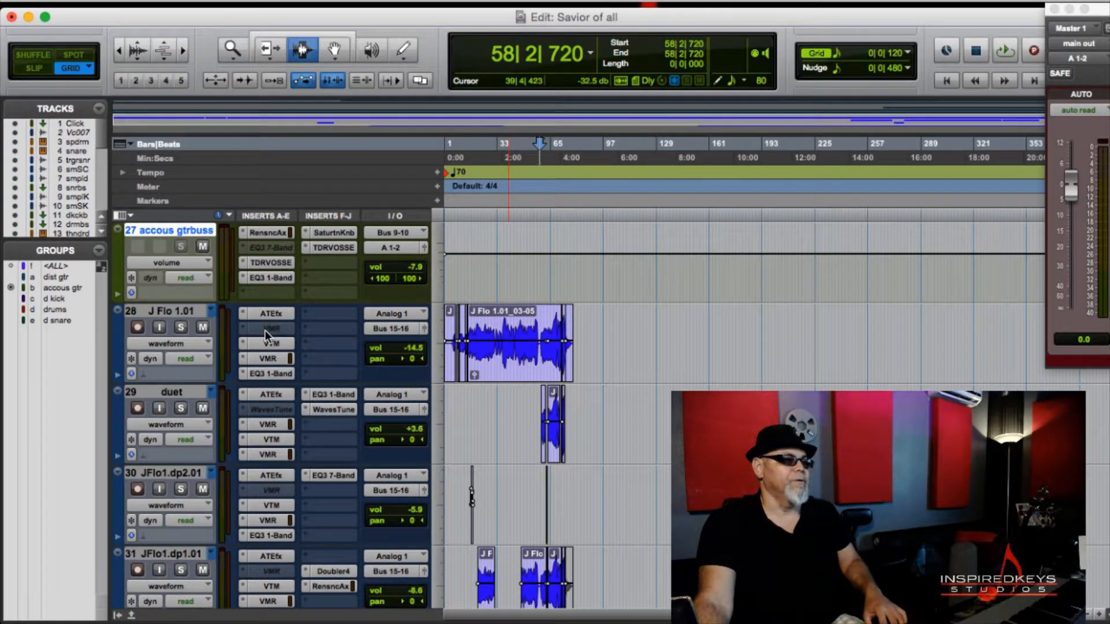
{"action": "left_click", "coordinate": [265, 330], "text": "ctrl+alt+super"}
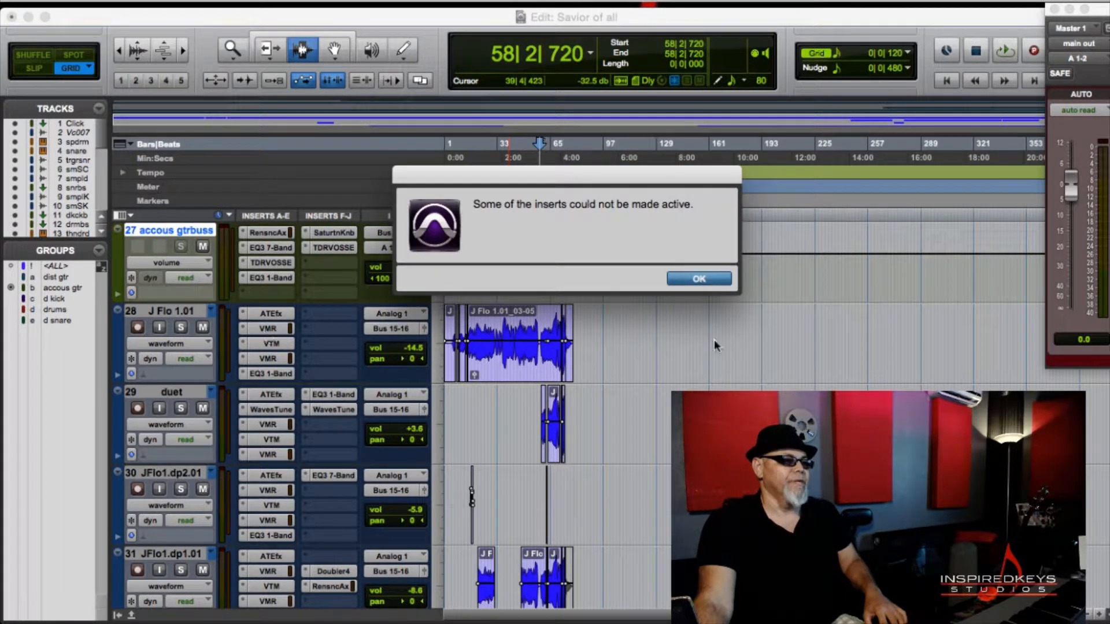
{"action": "left_click", "coordinate": [699, 279]}
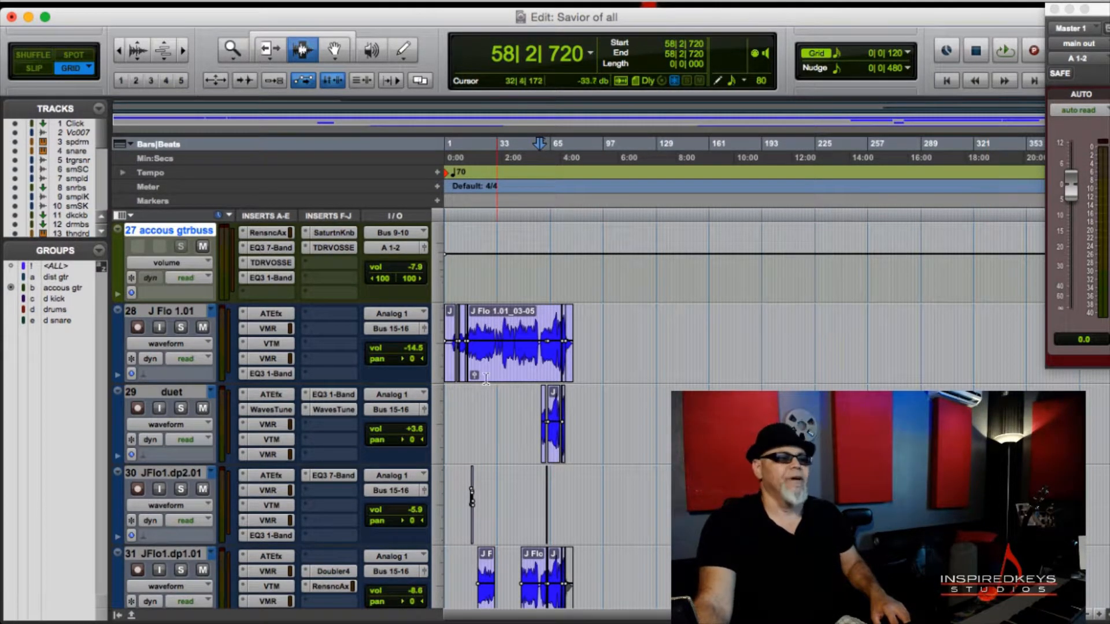
Step: Mute and unmute all tracks at once, and solo and unsolo them the same way from the duet track
{"action": "left_click", "coordinate": [202, 409]}
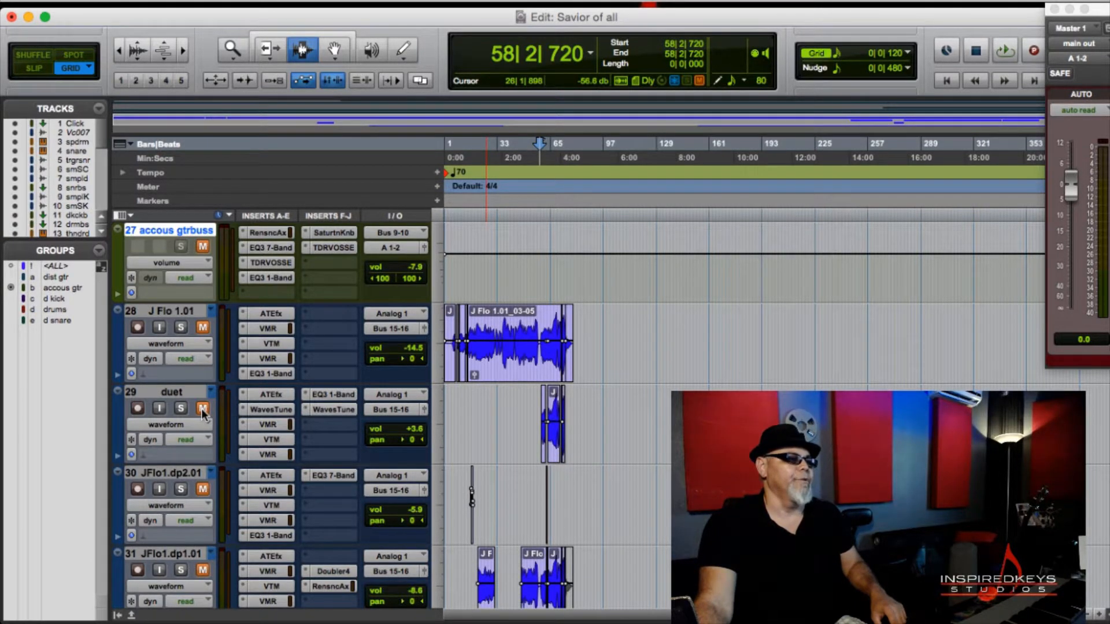
{"action": "left_click", "coordinate": [203, 408]}
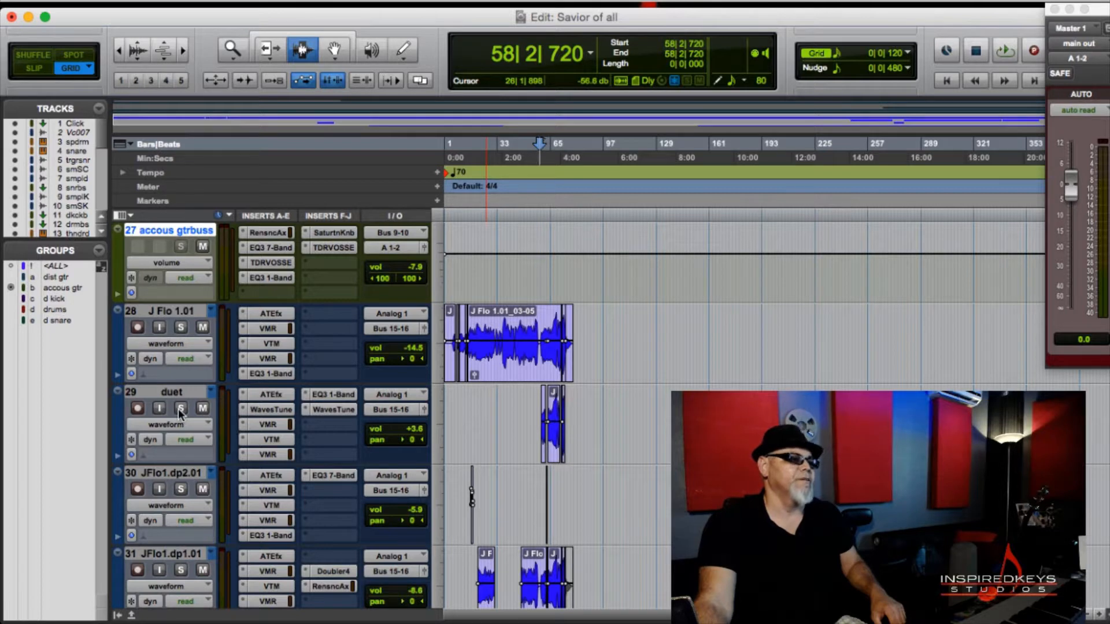
{"action": "left_click", "coordinate": [178, 409]}
{"action": "left_click", "coordinate": [180, 408]}
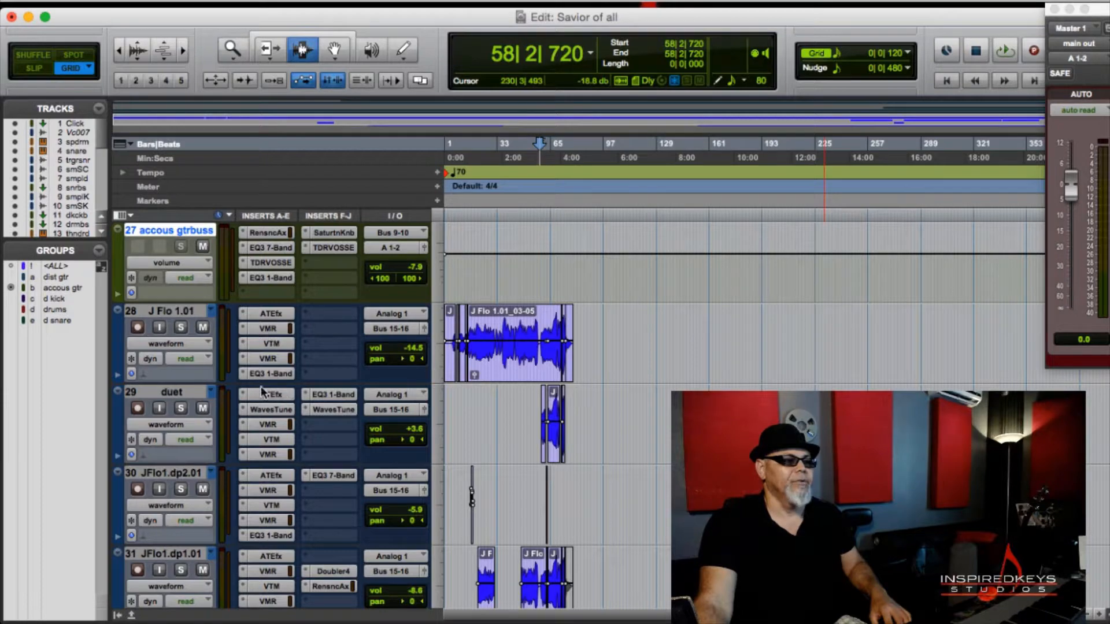
{"action": "scroll", "coordinate": [196, 448], "scroll_direction": "down", "scroll_amount": 2}
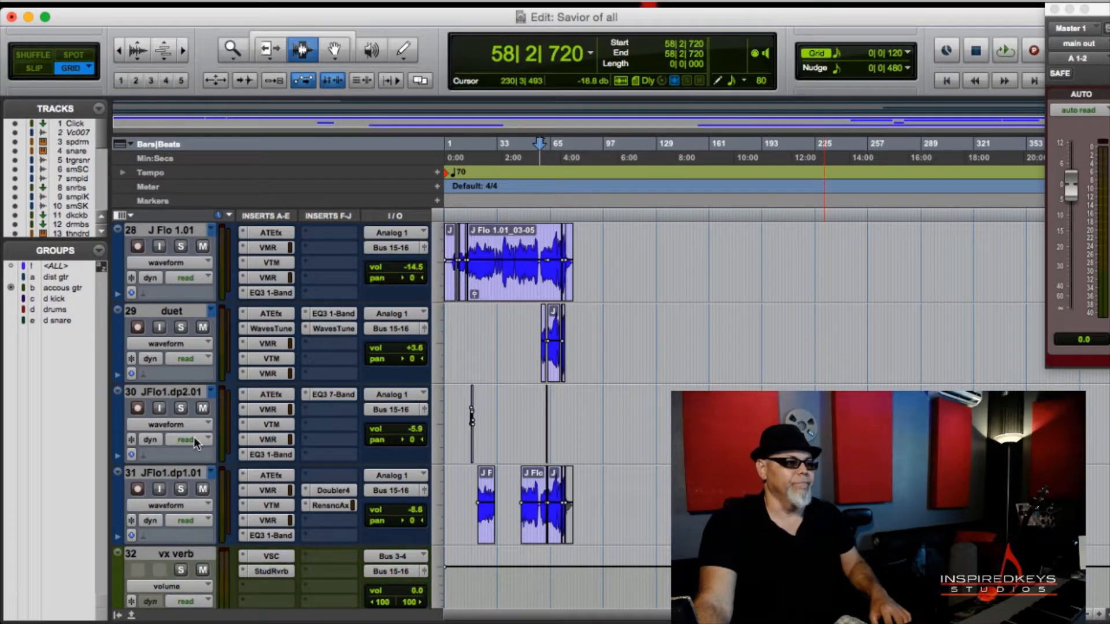
{"action": "scroll", "coordinate": [193, 437], "scroll_direction": "up", "scroll_amount": 3}
{"action": "scroll", "coordinate": [189, 430], "scroll_direction": "down", "scroll_amount": 2}
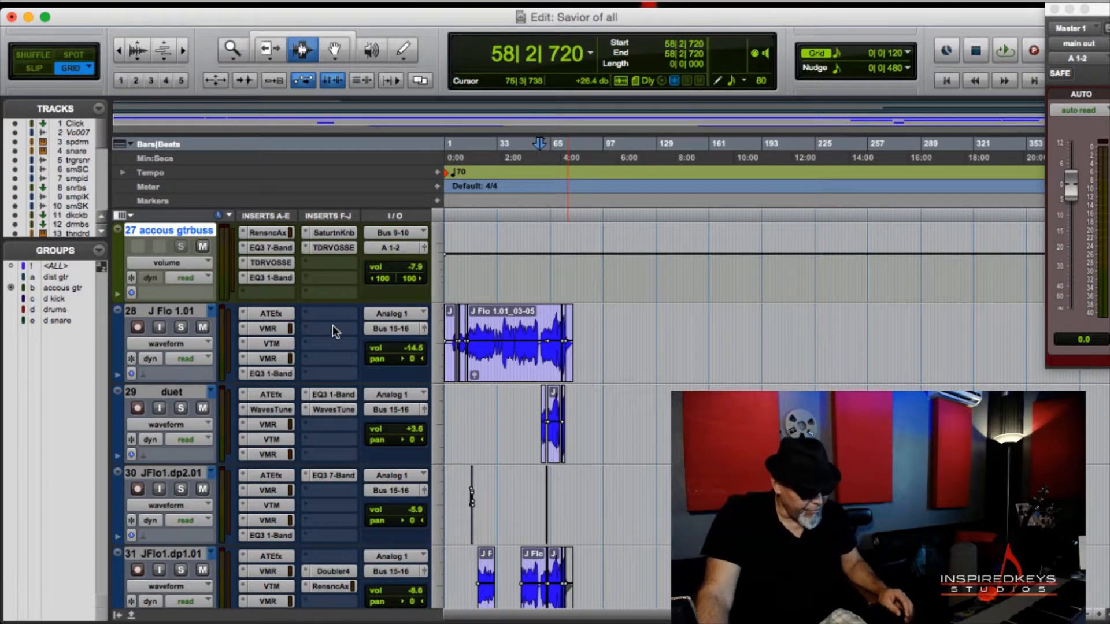
Step: Zoom the edit timeline horizontally in to the clip detail and back out to the wide session overview
{"action": "key", "text": "super+bracketright"}
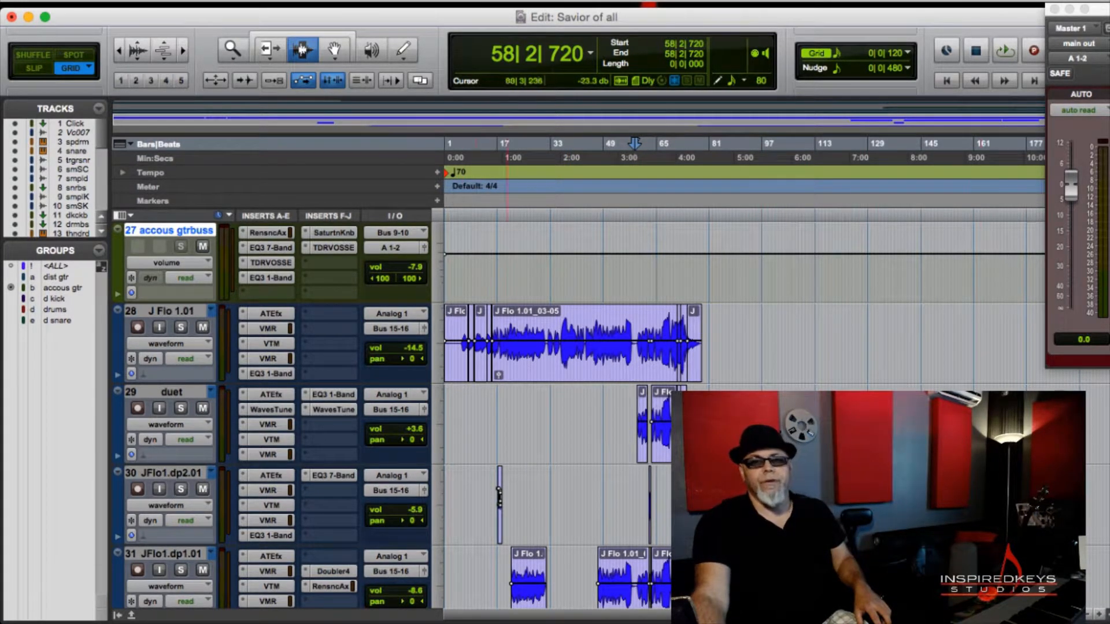
{"action": "key", "text": "t"}
{"action": "key", "text": "t"}
{"action": "key", "text": "t"}
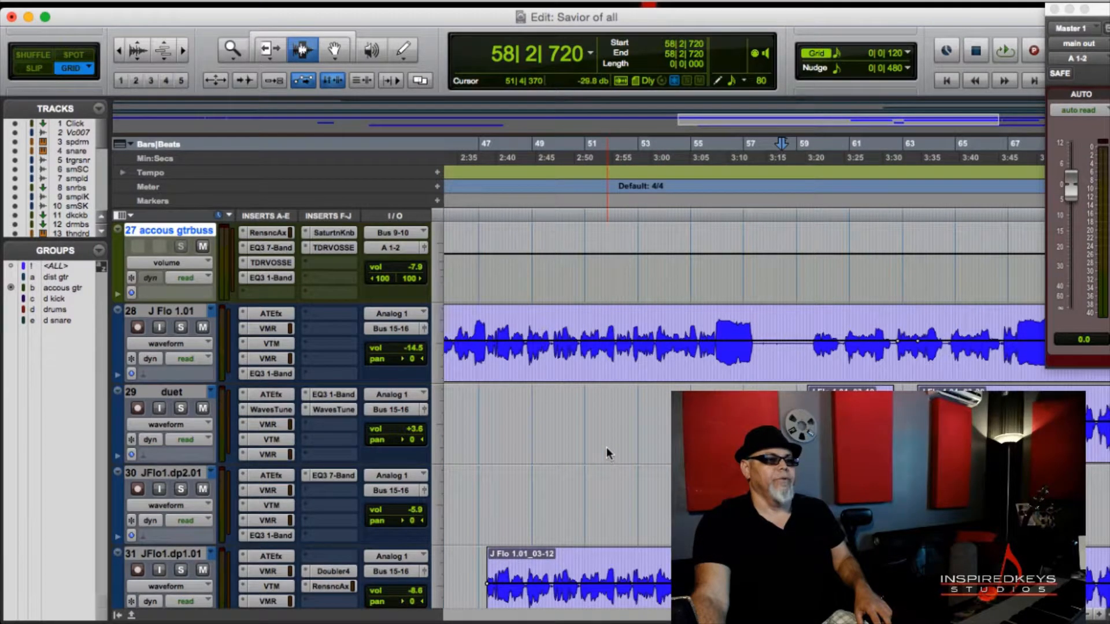
{"action": "key", "text": "t"}
{"action": "key", "text": "t"}
{"action": "key", "text": "t"}
{"action": "key", "text": "t"}
{"action": "key", "text": "r"}
{"action": "key", "text": "r"}
{"action": "key", "text": "r"}
{"action": "key", "text": "r"}
{"action": "key", "text": "r"}
{"action": "key", "text": "t"}
{"action": "key", "text": "t"}
{"action": "key", "text": "t"}
{"action": "key", "text": "t"}
{"action": "key", "text": "t"}
{"action": "key", "text": "t"}
{"action": "key", "text": "t"}
{"action": "key", "text": "t"}
{"action": "key", "text": "t"}
{"action": "key", "text": "t"}
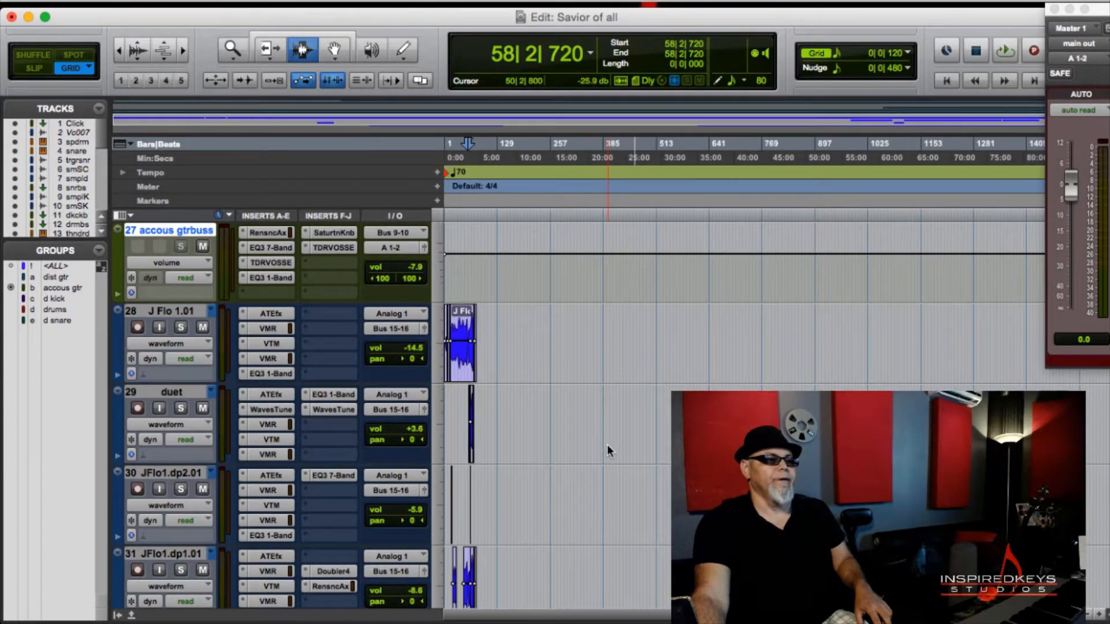
Step: Adjust the edit timeline's horizontal zoom, ending on a closer view where the J Flo 1.01 clip's name and waveform are readable
{"action": "key", "text": "r"}
{"action": "key", "text": "r"}
{"action": "key", "text": "r"}
{"action": "key", "text": "r"}
{"action": "key", "text": "r"}
{"action": "key", "text": "r"}
{"action": "key", "text": "r"}
{"action": "key", "text": "r"}
{"action": "key", "text": "r"}
{"action": "key", "text": "r"}
{"action": "key", "text": "r"}
{"action": "key", "text": "r"}
{"action": "key", "text": "r"}
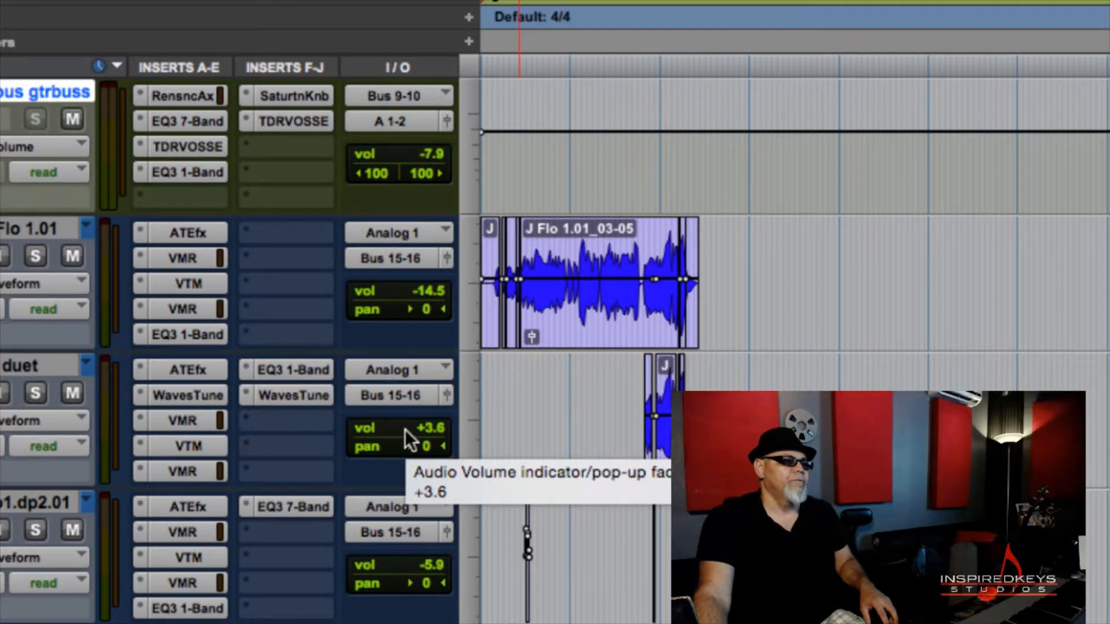
Step: Adjust the duet track's volume with its pop-up fader in the edit window, raising it to +4.8 and finishing at +2.4
{"action": "left_click", "coordinate": [404, 429]}
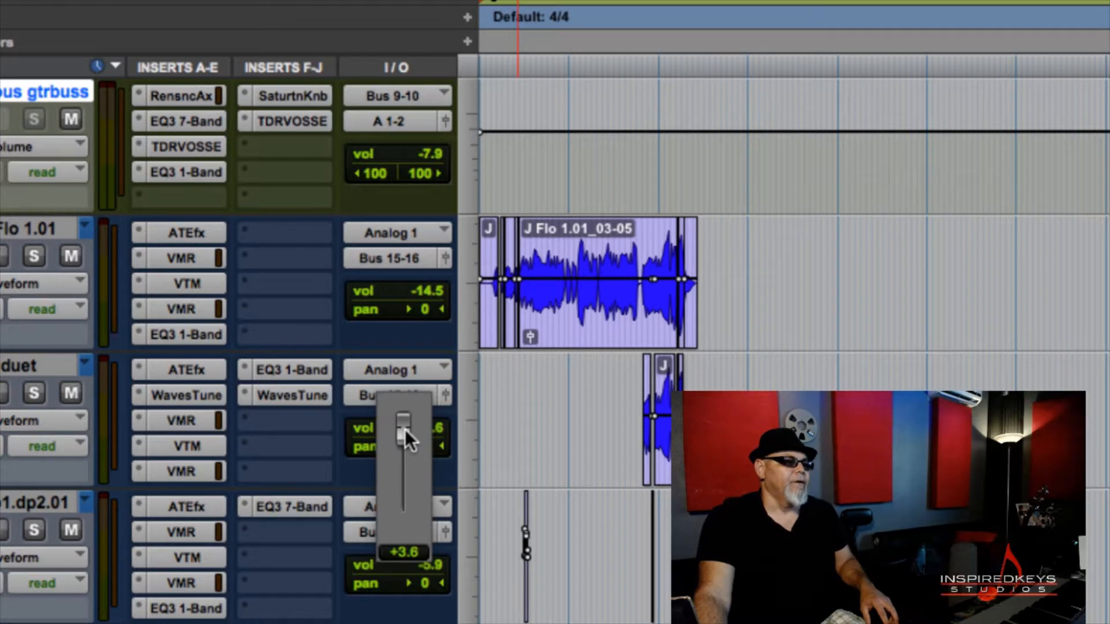
{"action": "left_click_drag", "start_coordinate": [405, 429], "coordinate": [404, 428]}
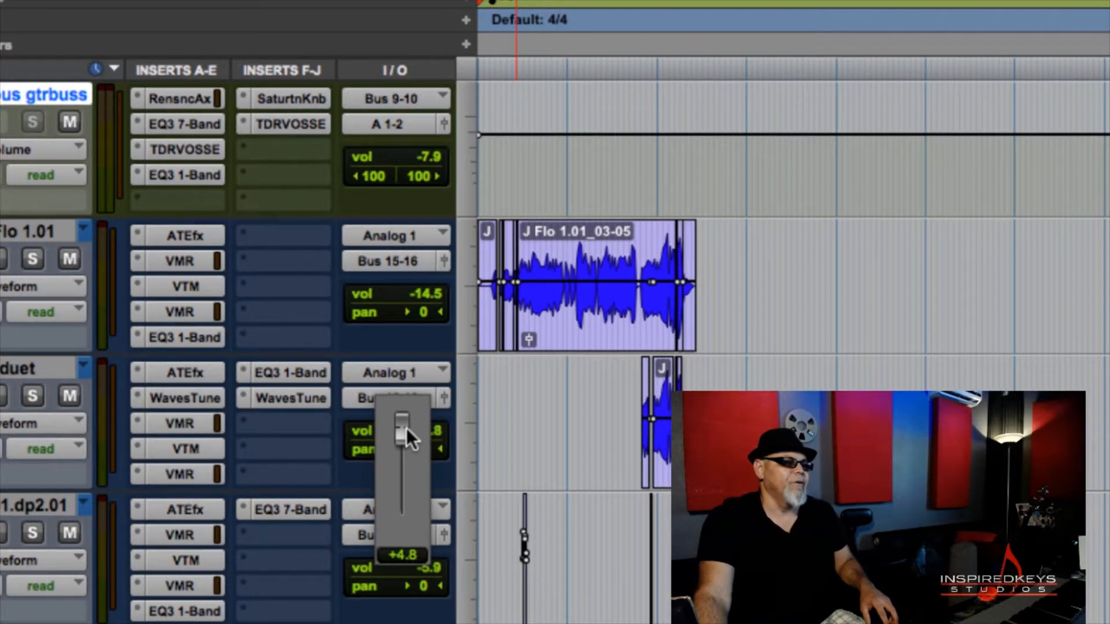
{"action": "left_click_drag", "start_coordinate": [407, 428], "coordinate": [413, 418]}
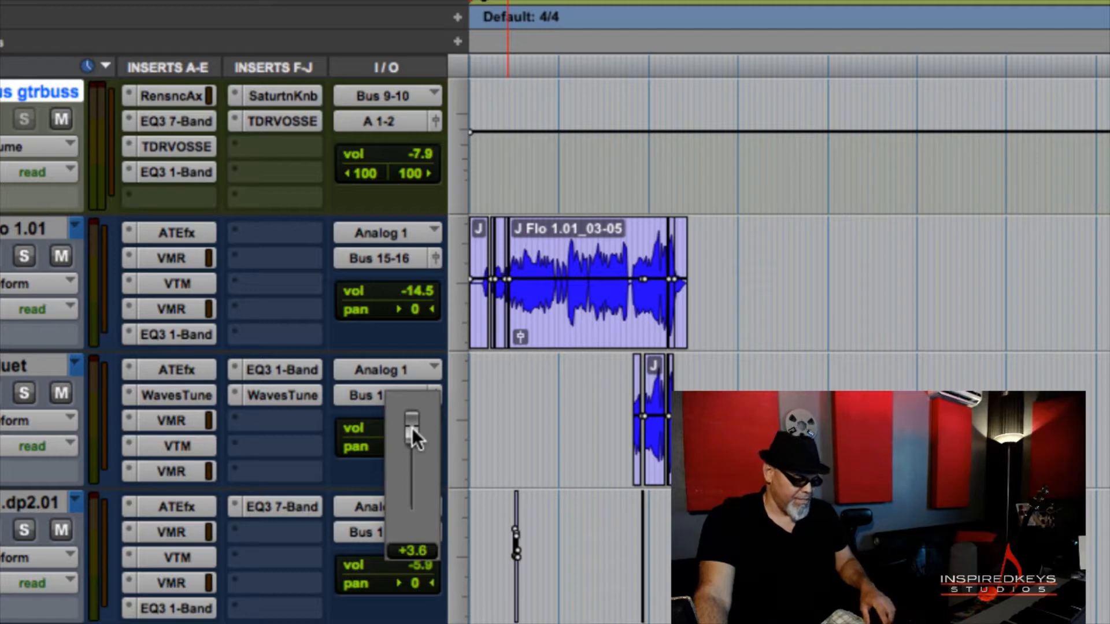
{"action": "left_click_drag", "start_coordinate": [411, 428], "coordinate": [414, 428]}
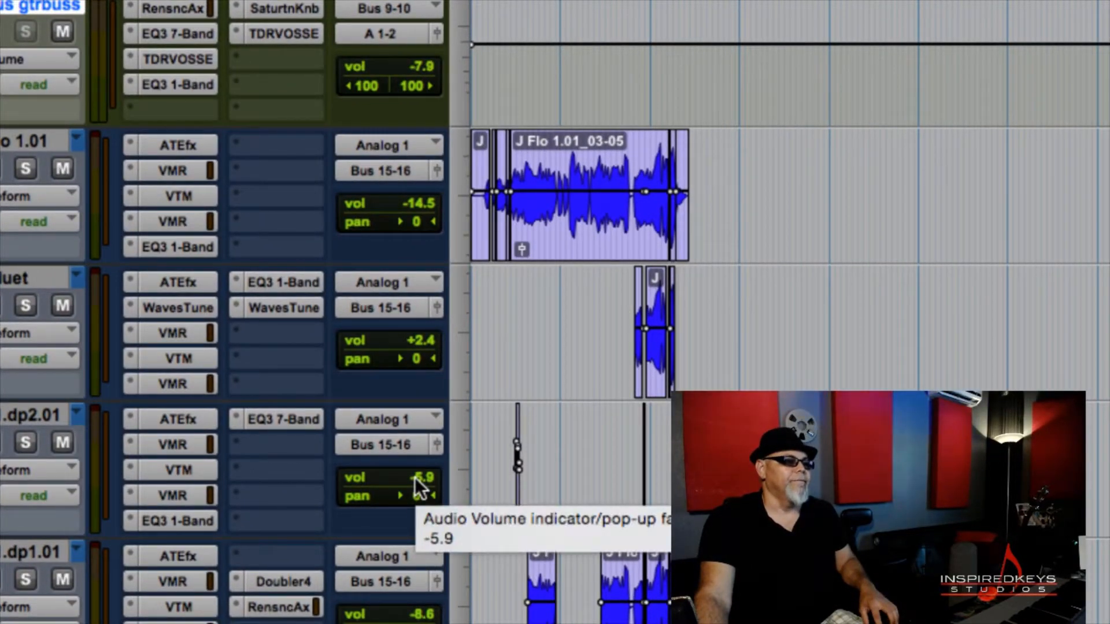
Step: Reset the JFlo1.dp2.01 track's volume to 0.0, lower it to -7.9, and reset it to 0.0 again
{"action": "left_click", "coordinate": [414, 477], "text": "alt"}
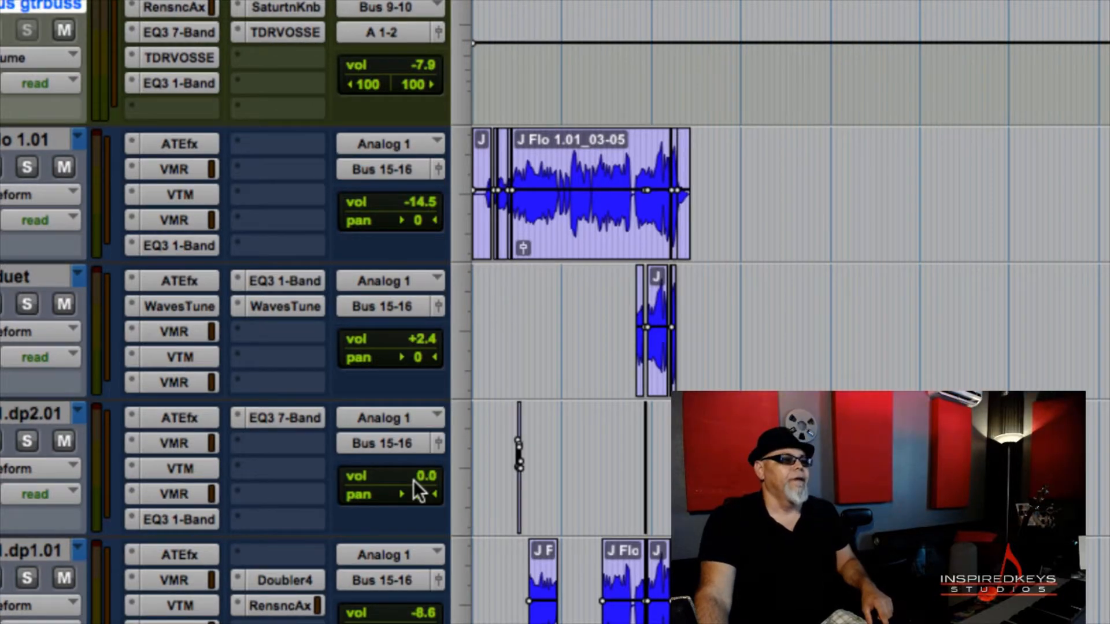
{"action": "left_click_drag", "start_coordinate": [413, 480], "coordinate": [411, 484]}
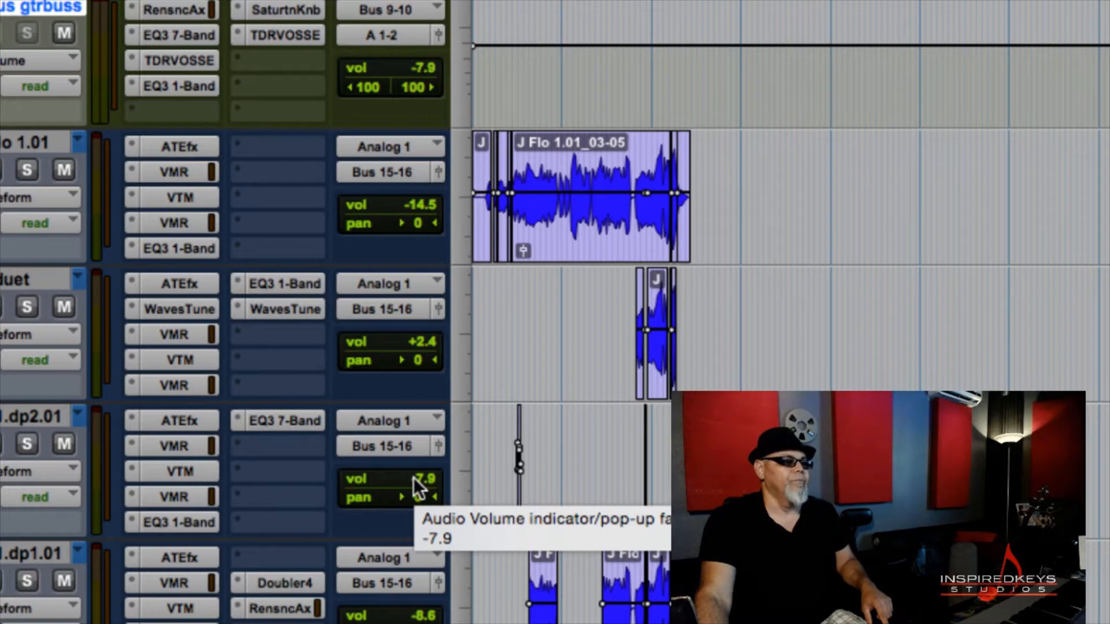
{"action": "left_click", "coordinate": [414, 479], "text": "alt"}
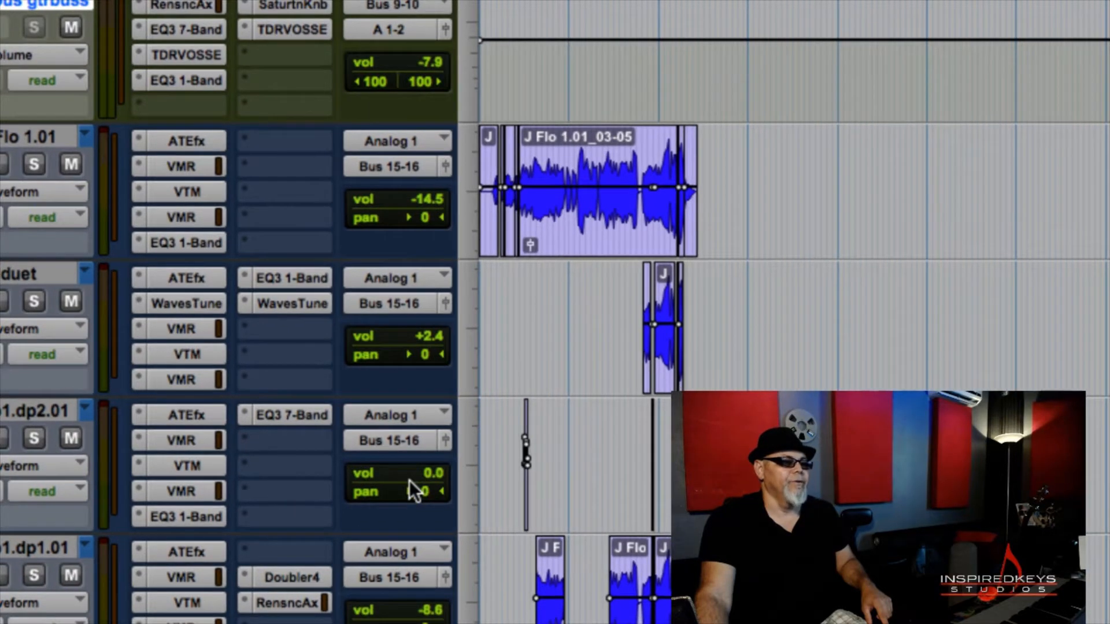